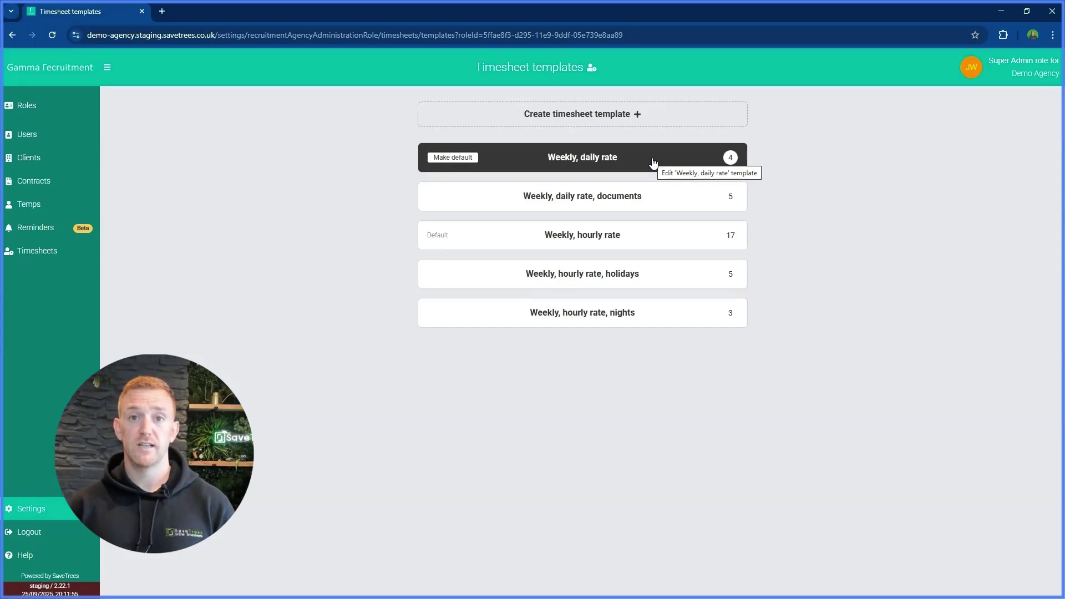
Rename the "Weekly, daily rate" timesheet template as "Engineers timesheet" and save the change
left_click(652, 159)
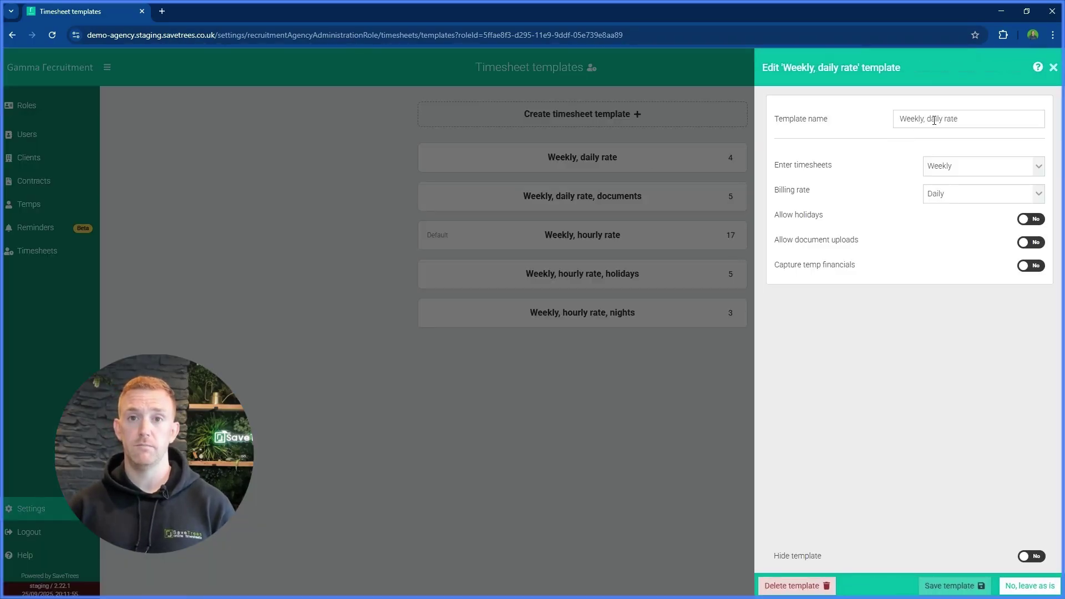
triple_click(952, 116)
type("Engineers timesheet")
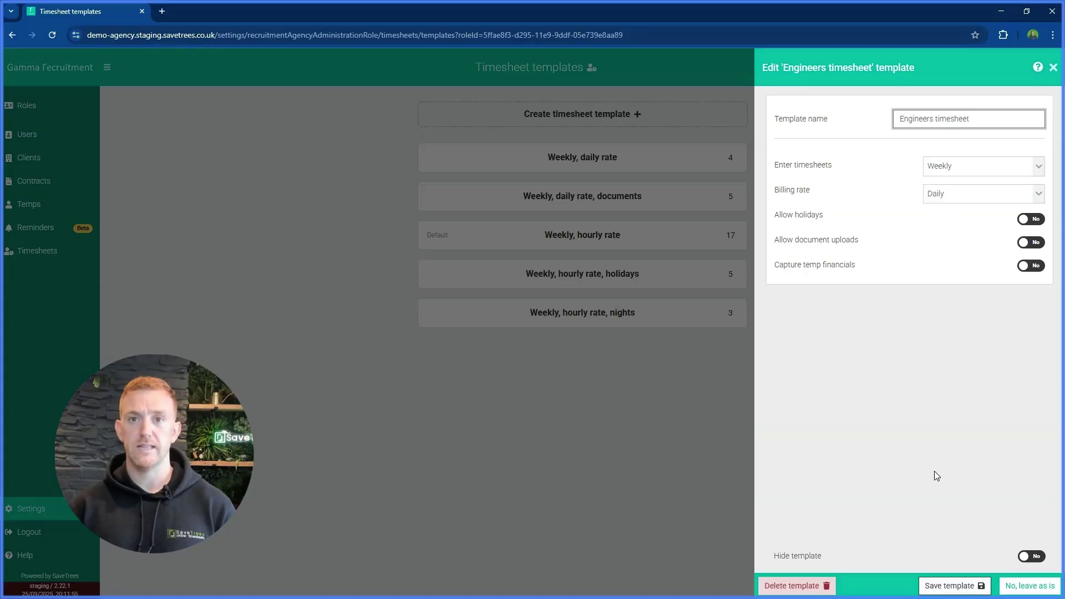
left_click(951, 586)
left_click(954, 587)
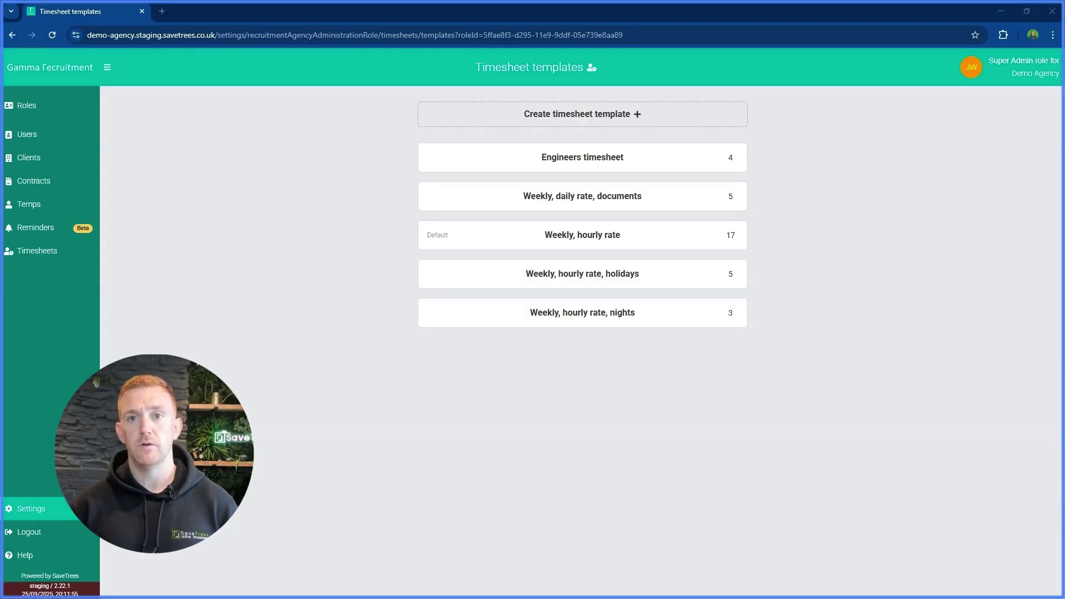
Rename the "Weekly, daily rate, documents" template as "IT timesheet" and save the change
left_click(500, 198)
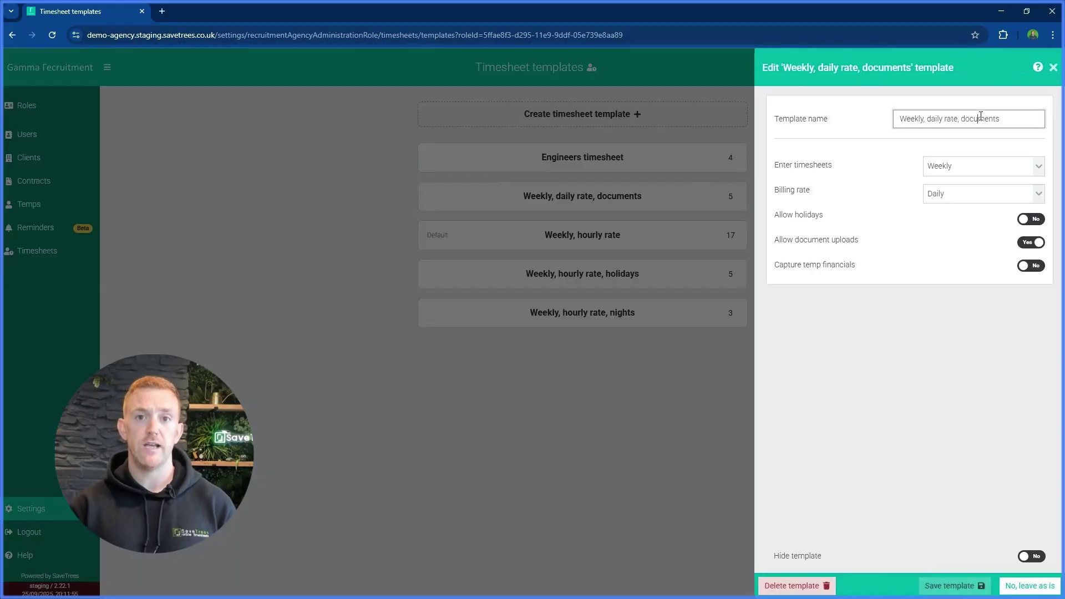
triple_click(980, 118)
type("IT timesheet")
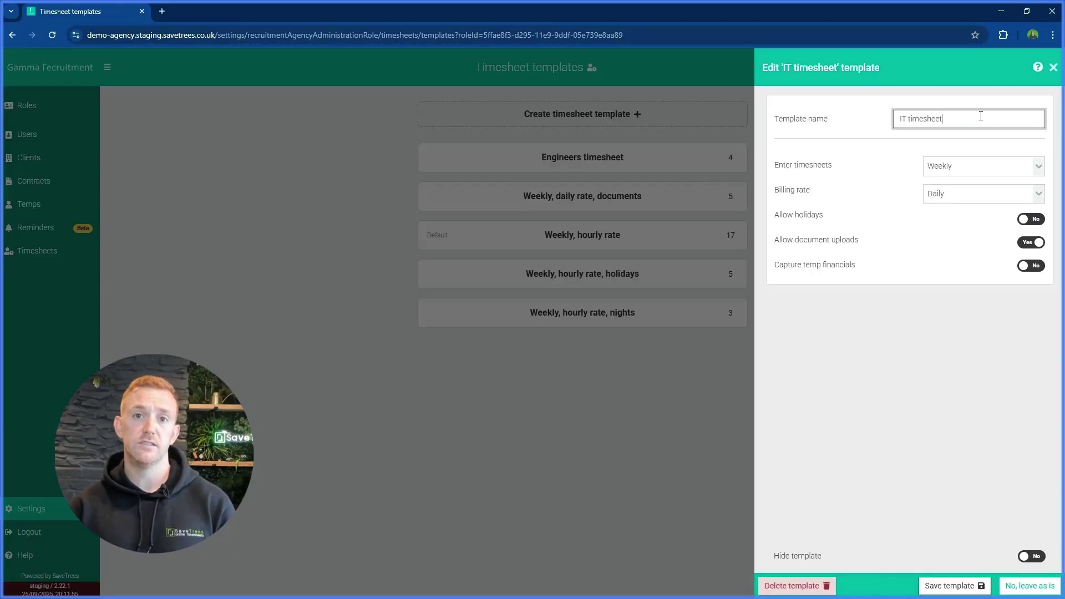
left_click(964, 585)
left_click(963, 587)
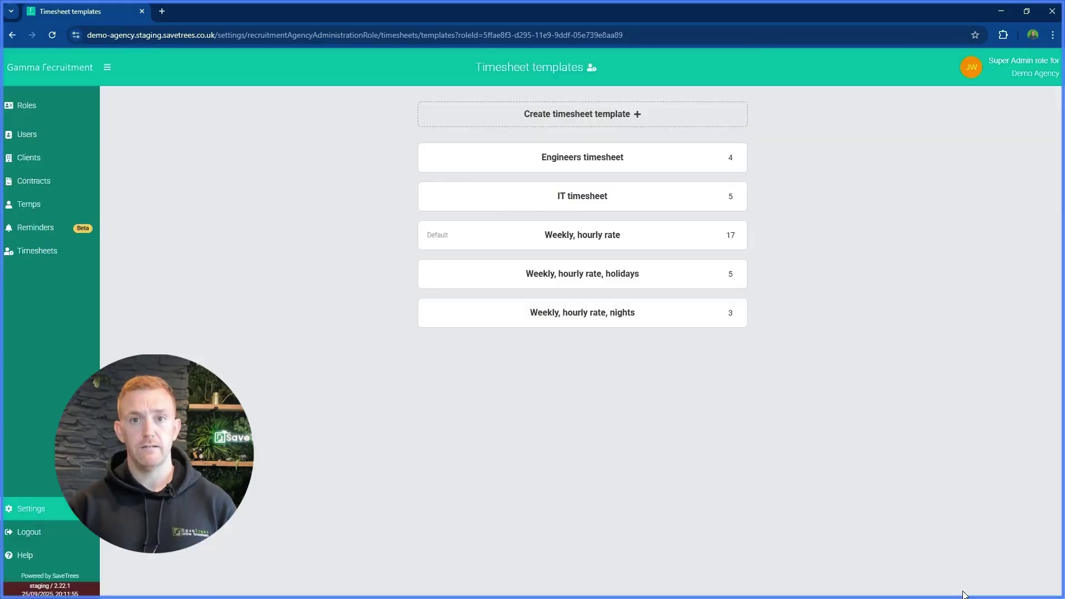
Rename the default "Weekly, hourly rate" template as "Office timesheet" and save the change
left_click(564, 248)
triple_click(952, 124)
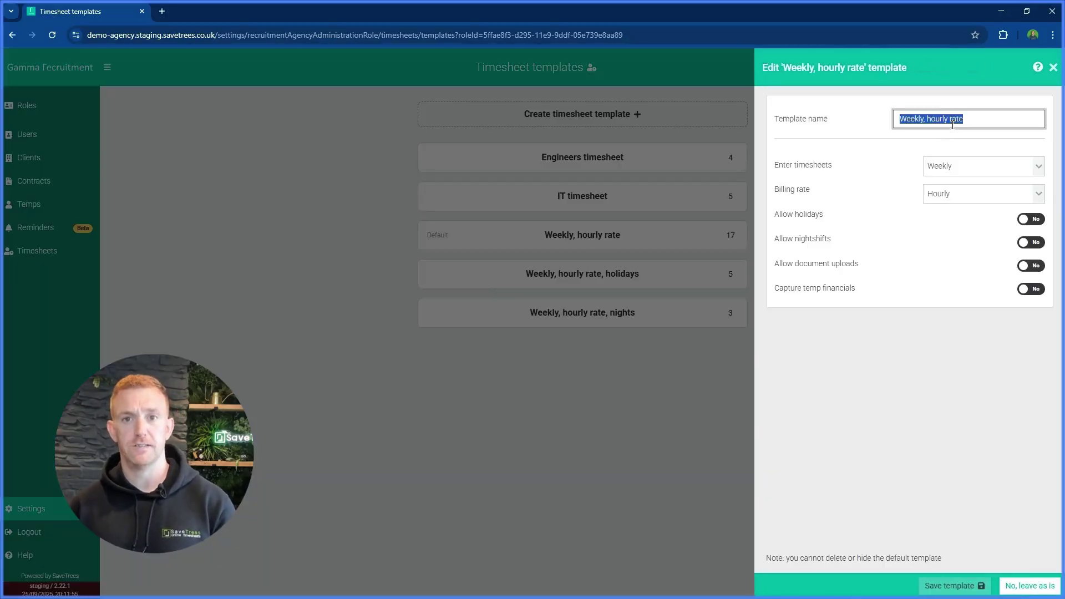
type("Office timesheet")
left_click(954, 586)
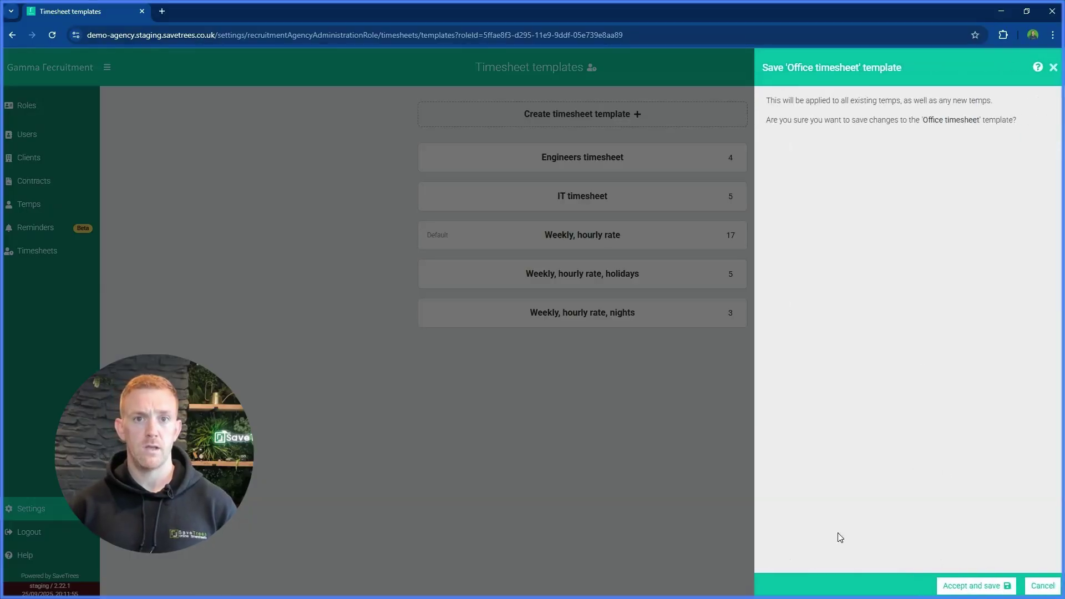
left_click(965, 587)
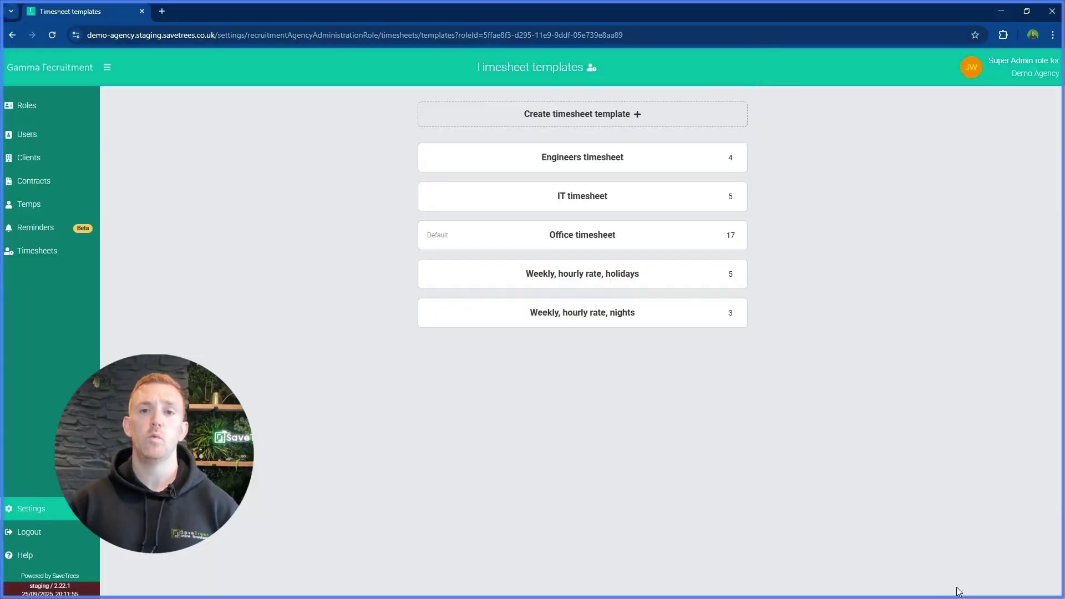
Rename the "Weekly, hourly rate, nights" template as "Nurse (night shifts) timesheet" and save the change
left_click(671, 321)
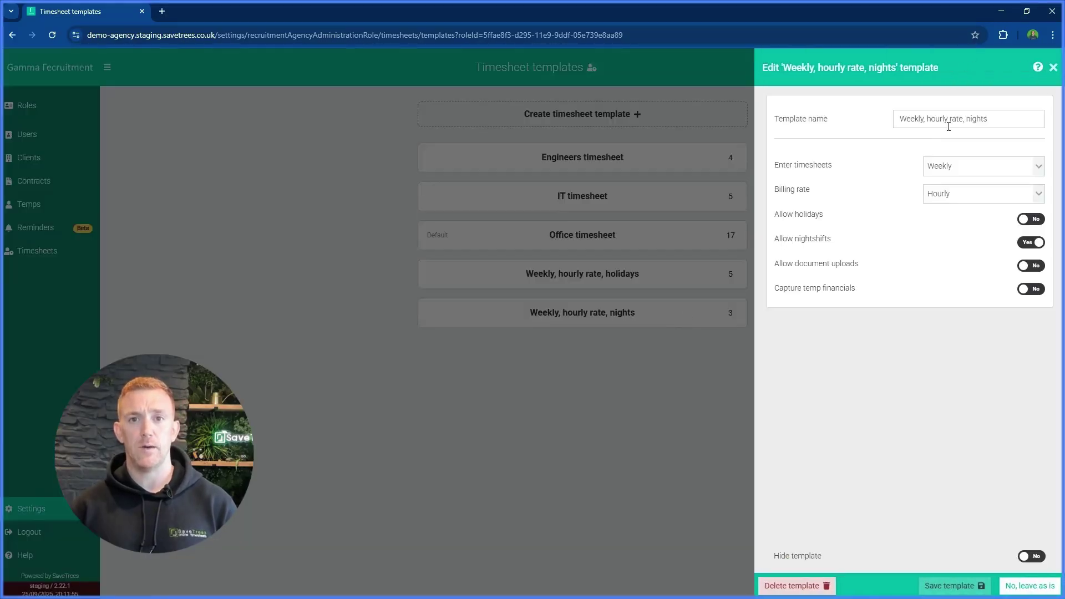
double_click(959, 119)
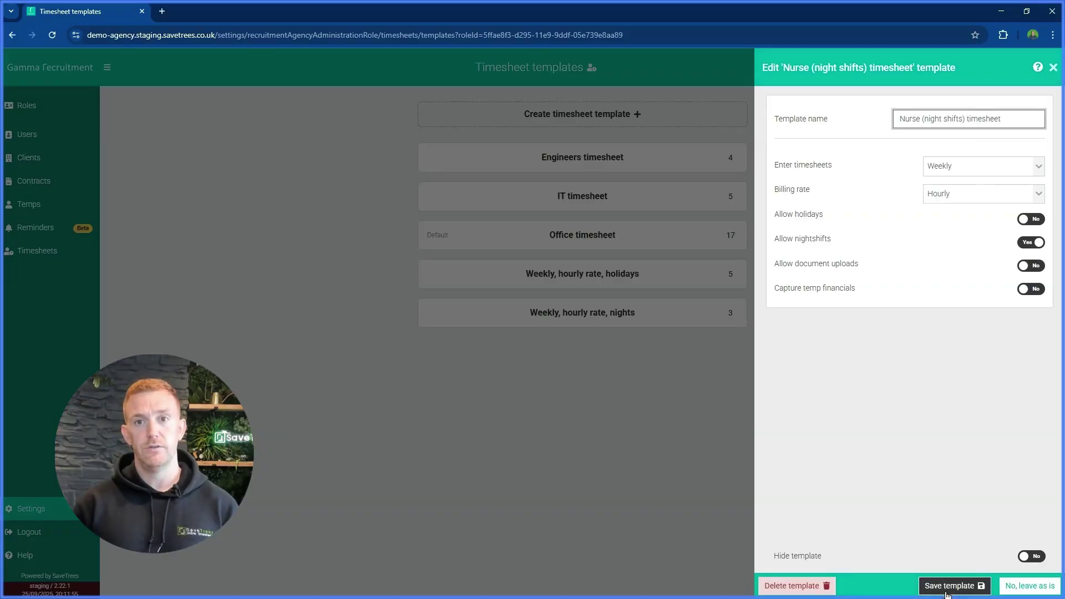
left_click(950, 585)
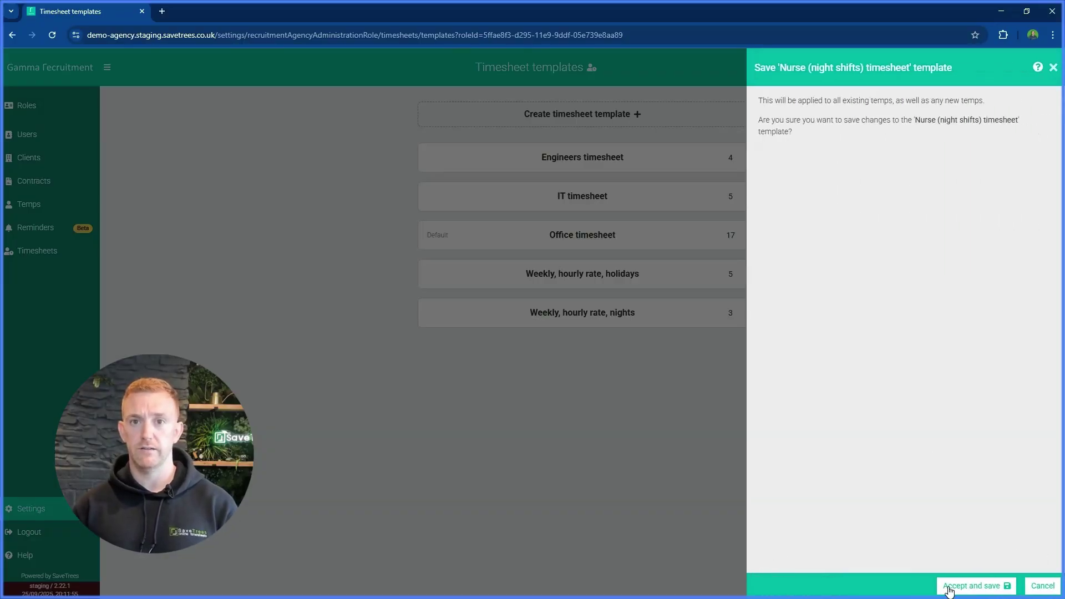
left_click(950, 588)
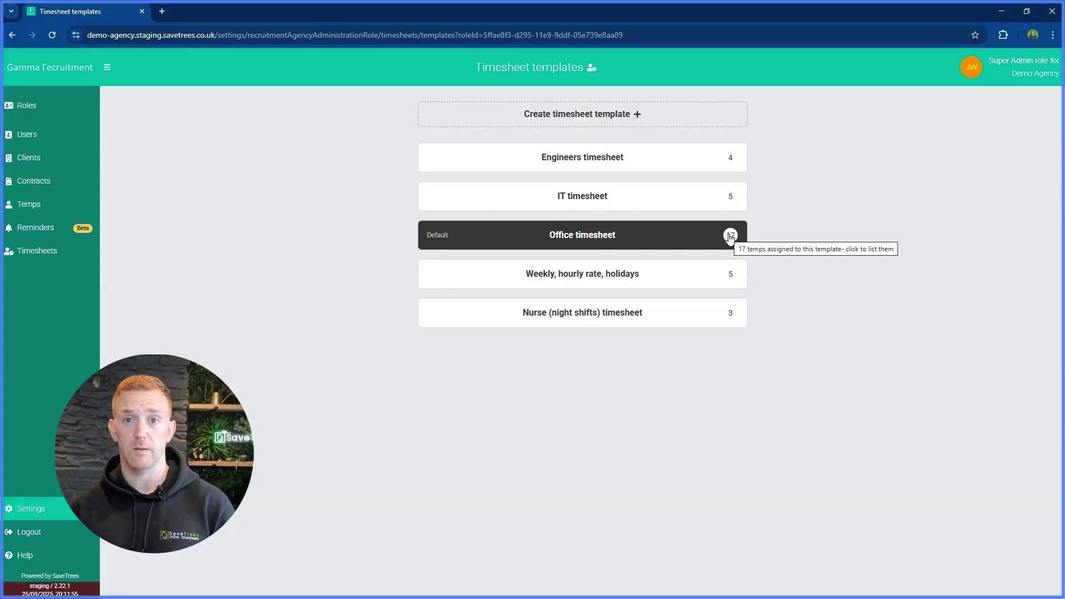
List the temps assigned to the "Weekly, hourly rate, holidays" template and open the first temp's details
left_click(730, 274)
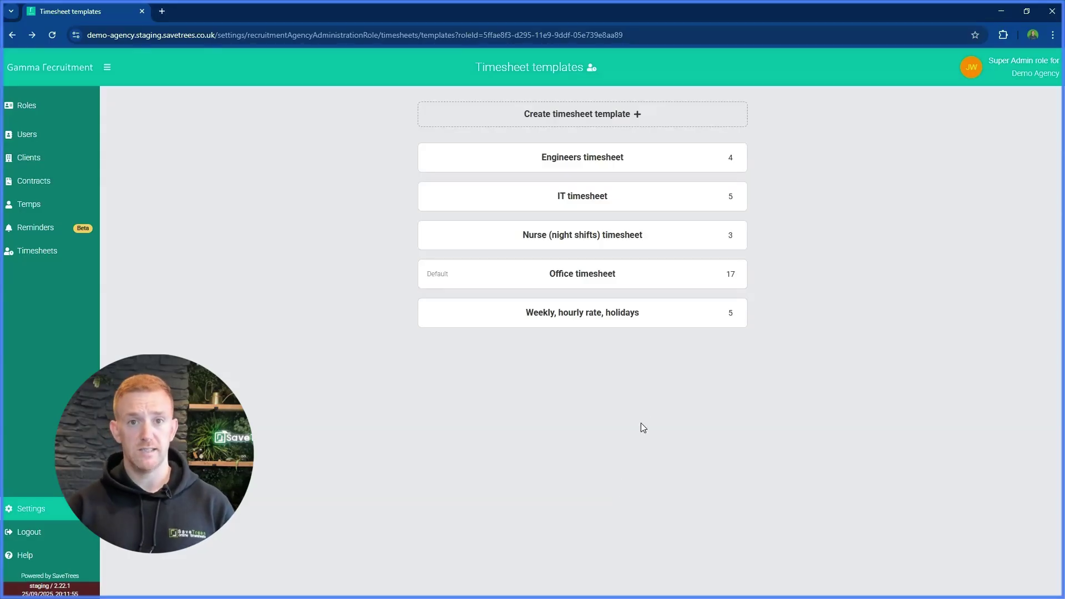
left_click(728, 315)
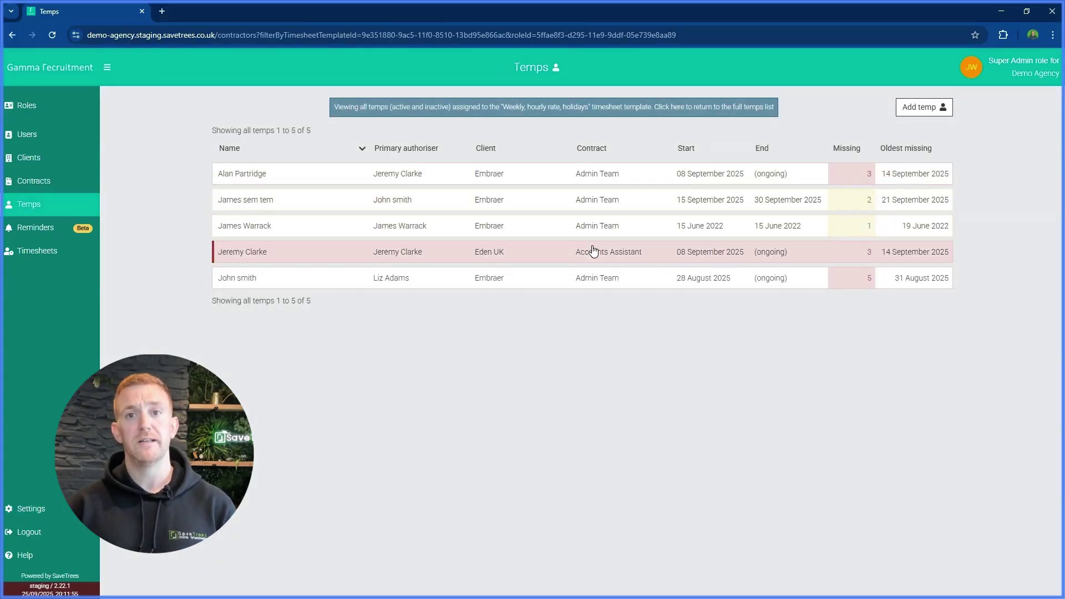
left_click(599, 176)
Change this temp's timesheet template to "Office timesheet" and save it
left_click_drag(633, 247, 592, 246)
left_click(935, 248)
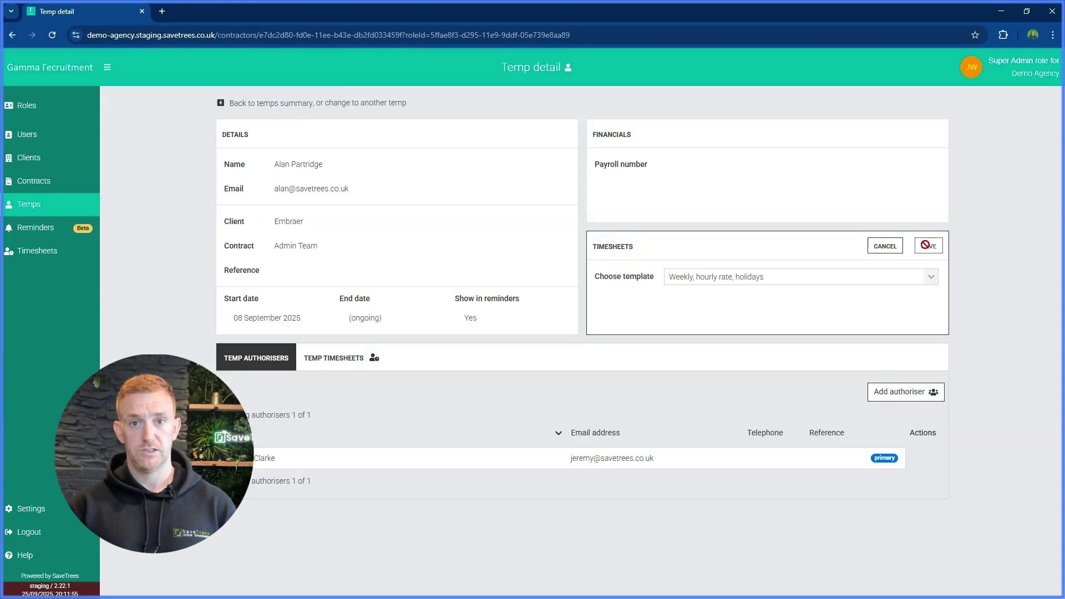
left_click(780, 279)
left_click(768, 364)
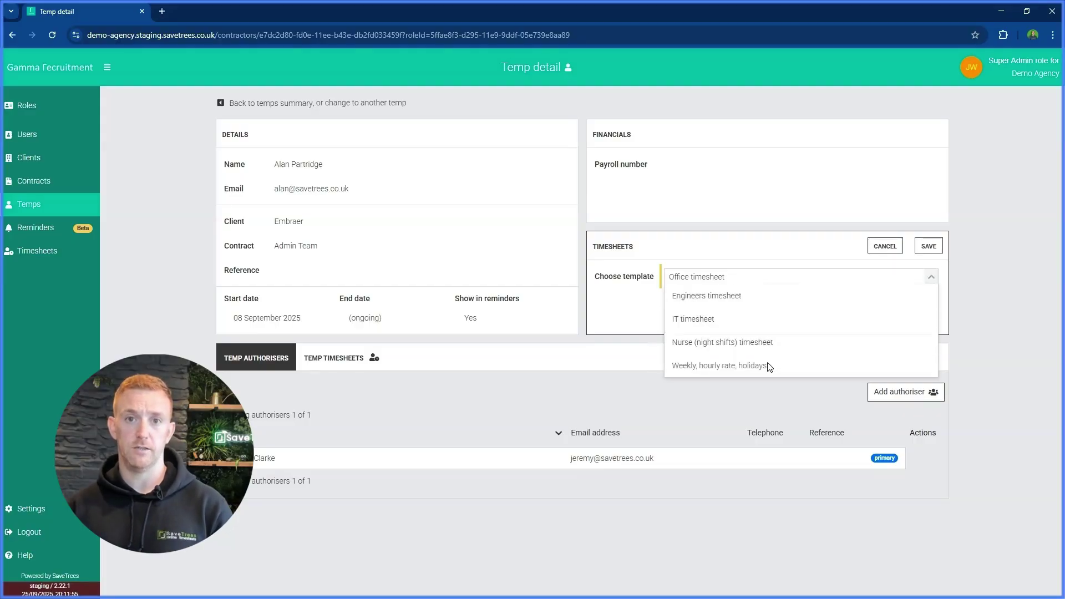
left_click(929, 246)
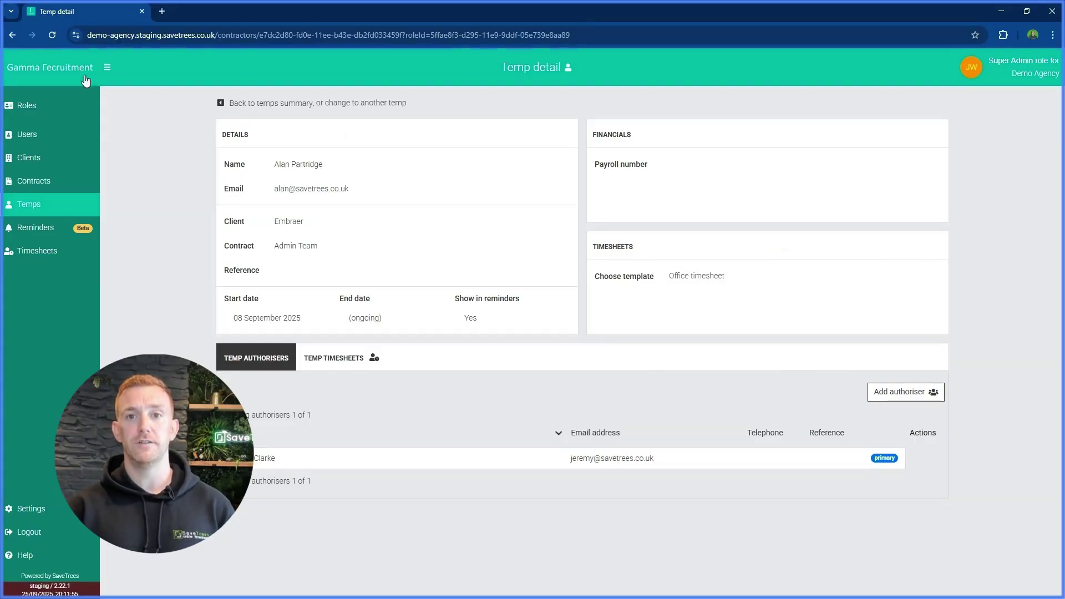
Leave the temp's details and return to the timesheet templates list in the settings
left_click(12, 36)
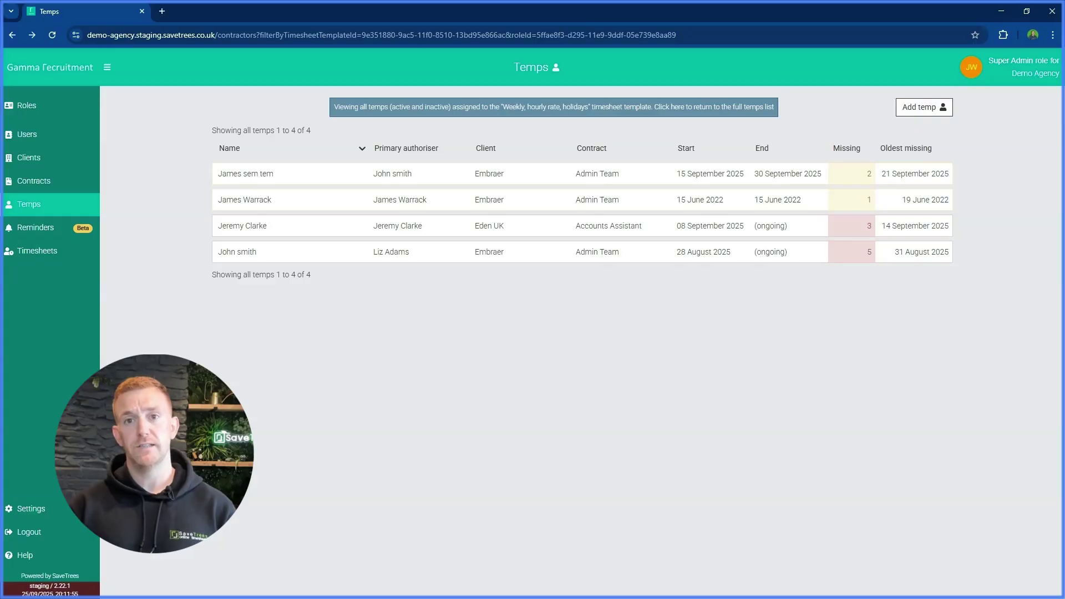
left_click(31, 509)
left_click(820, 238)
left_click(721, 158)
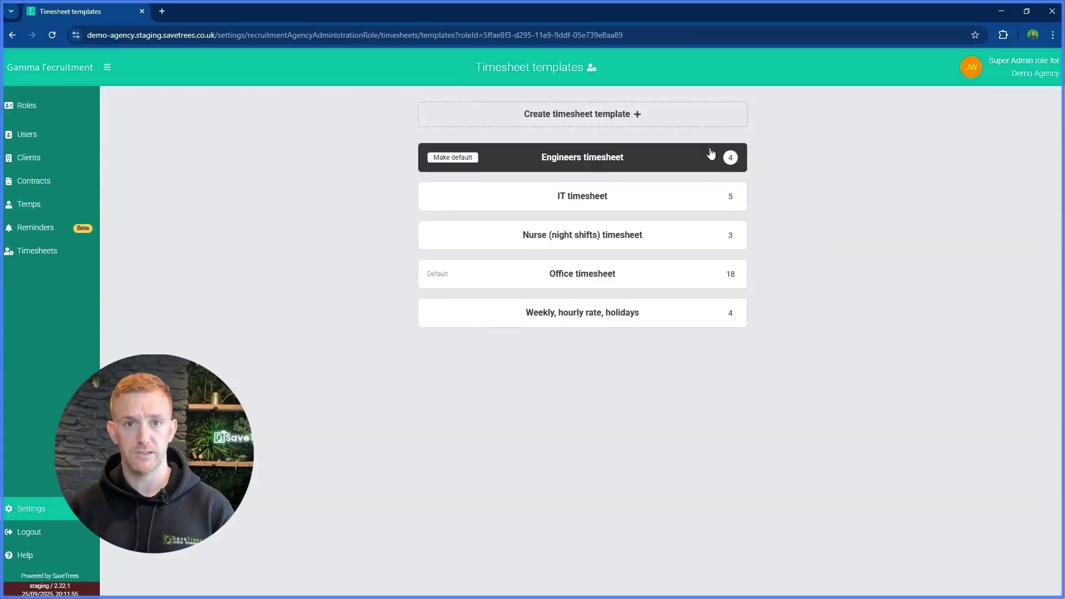
Delete the "Weekly, hourly rate, holidays" template, moving its temps to "Office timesheet" as the replacement
left_click(669, 320)
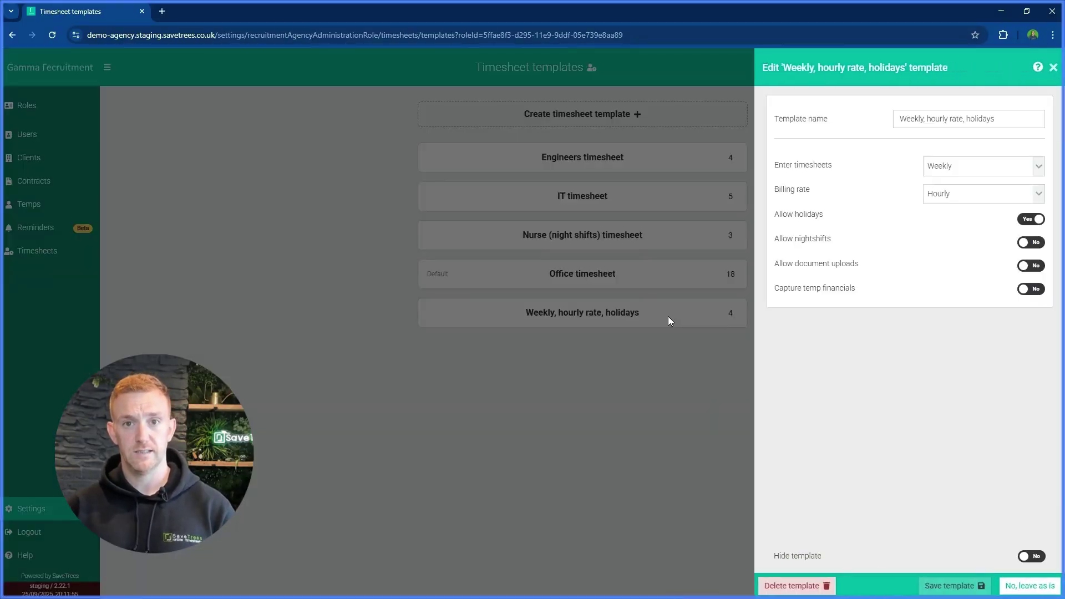
left_click(792, 587)
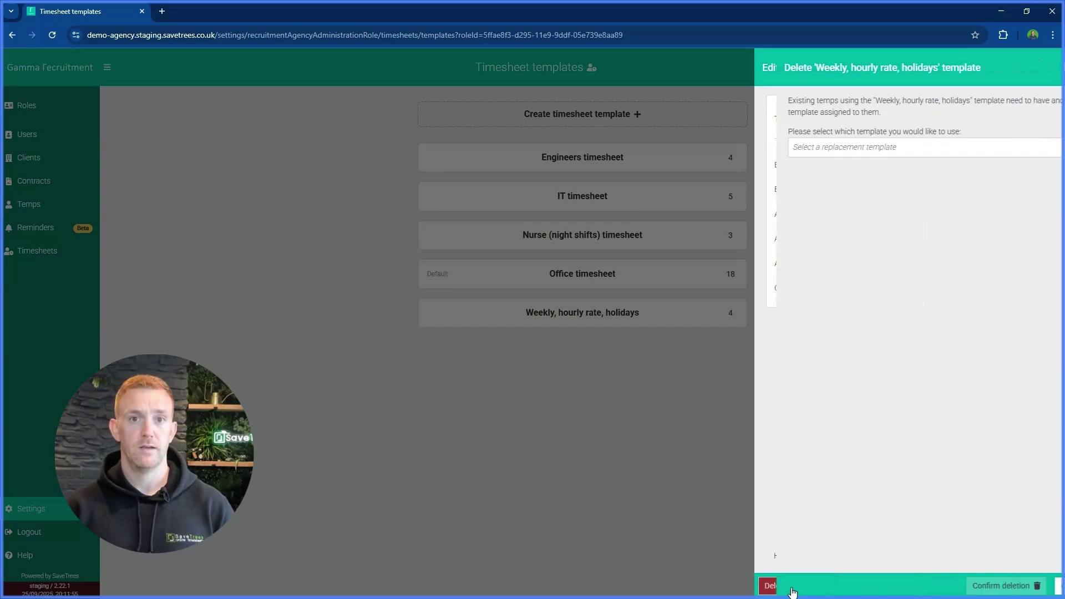
left_click(863, 148)
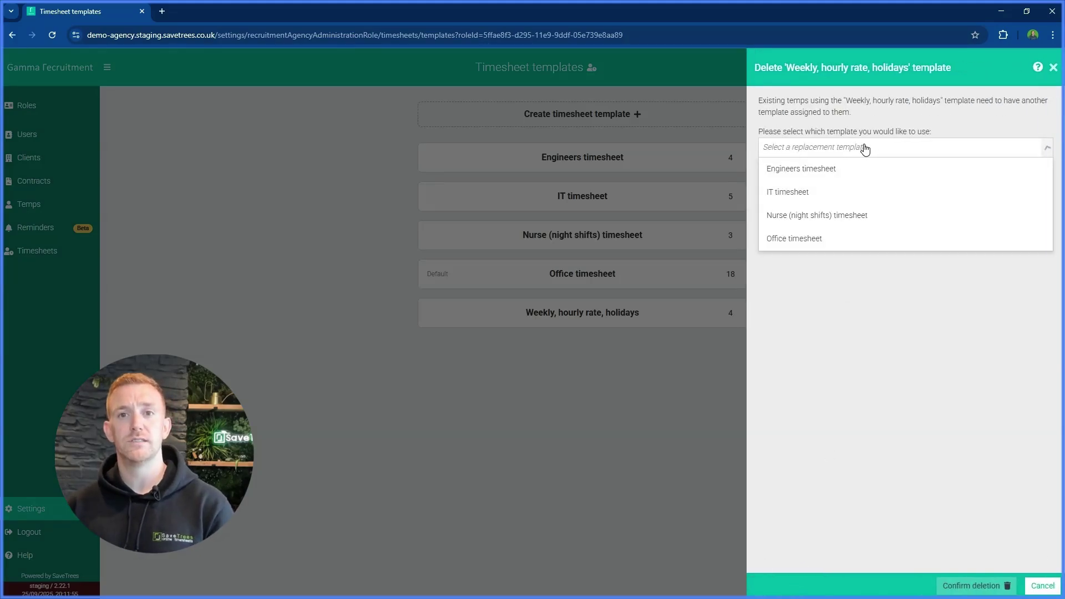
left_click(853, 239)
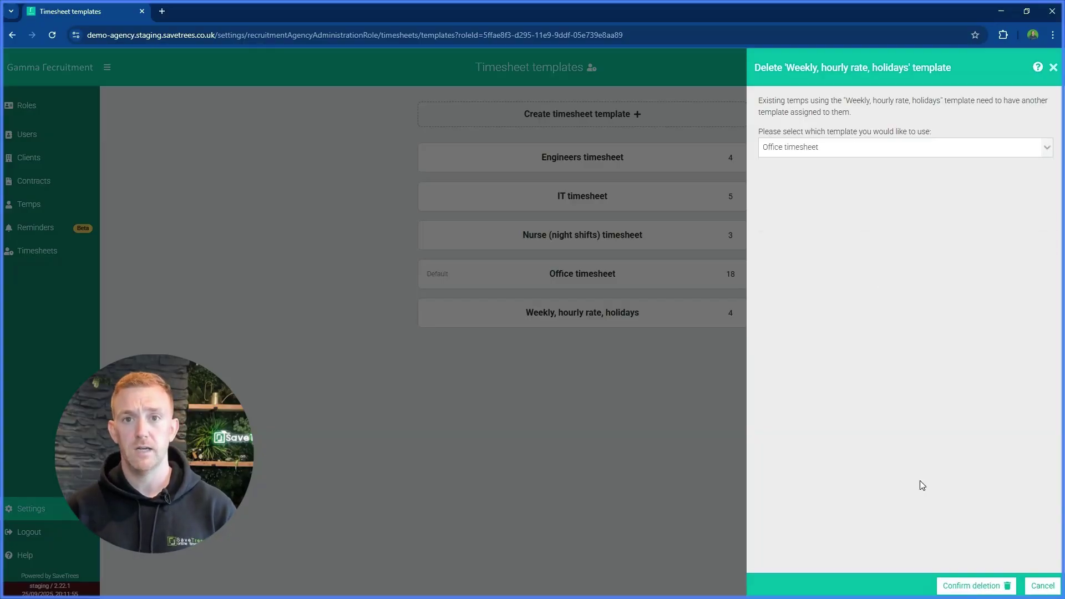
left_click(954, 584)
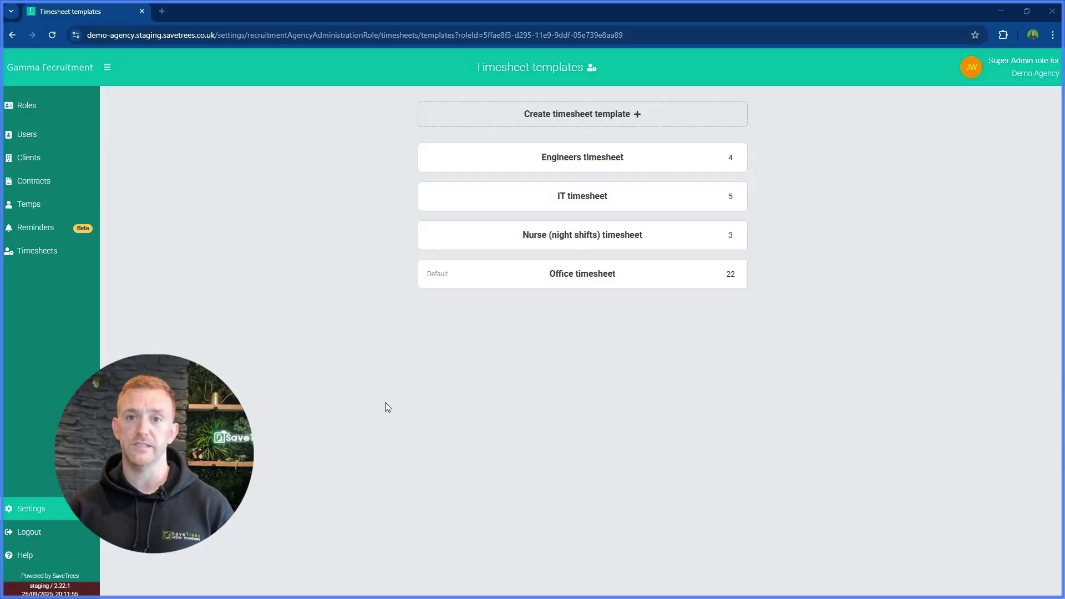
Create a template named "Consultants Day Rate Template" with weekly timesheets, a daily billing rate and document uploads allowed
left_click(522, 115)
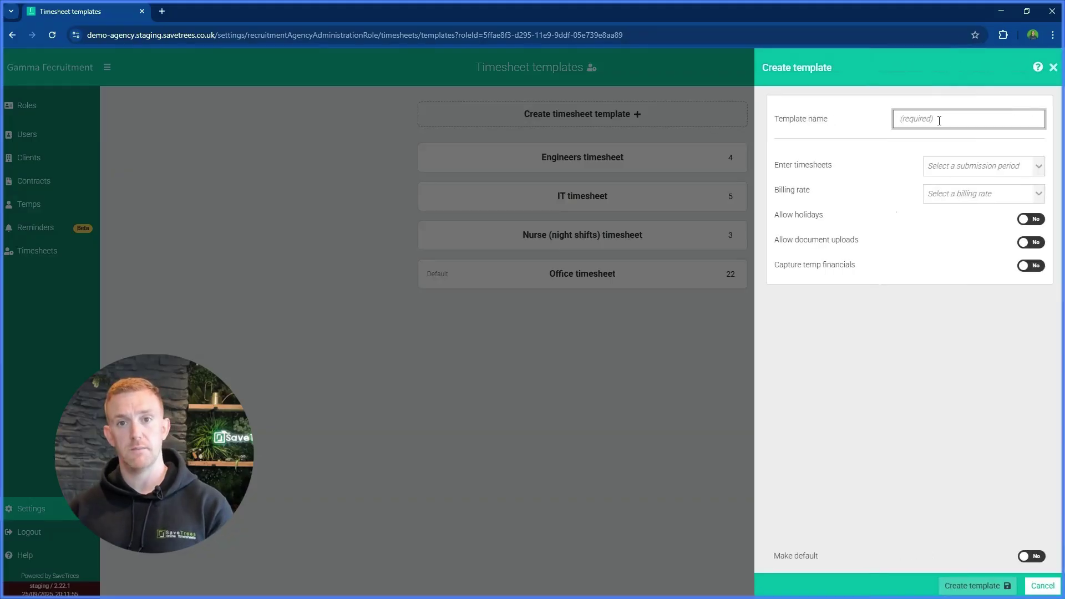
type("Consultants Day Rate Template")
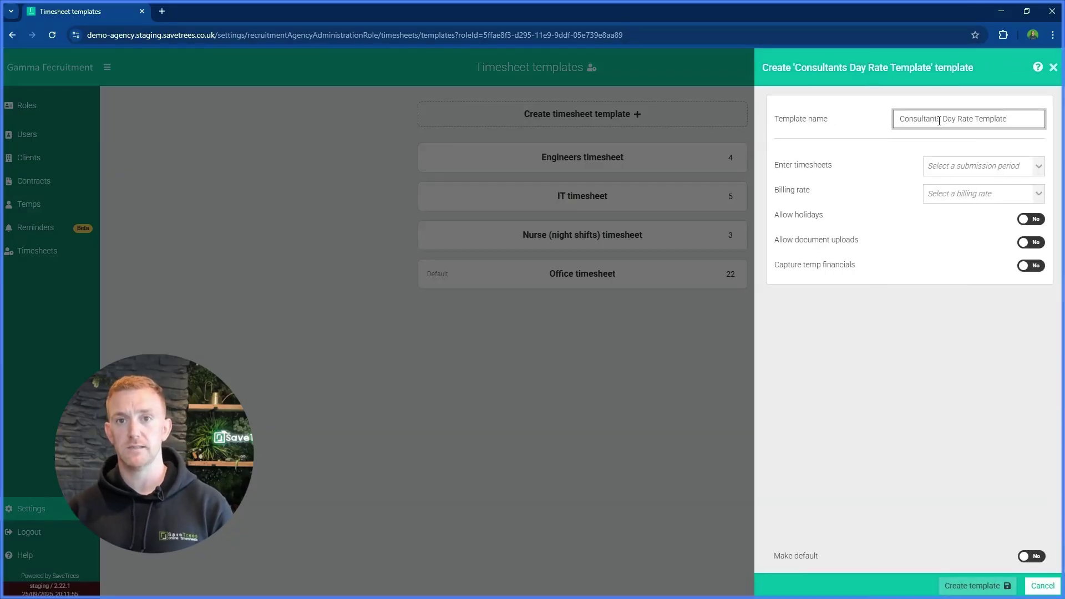
left_click(1037, 167)
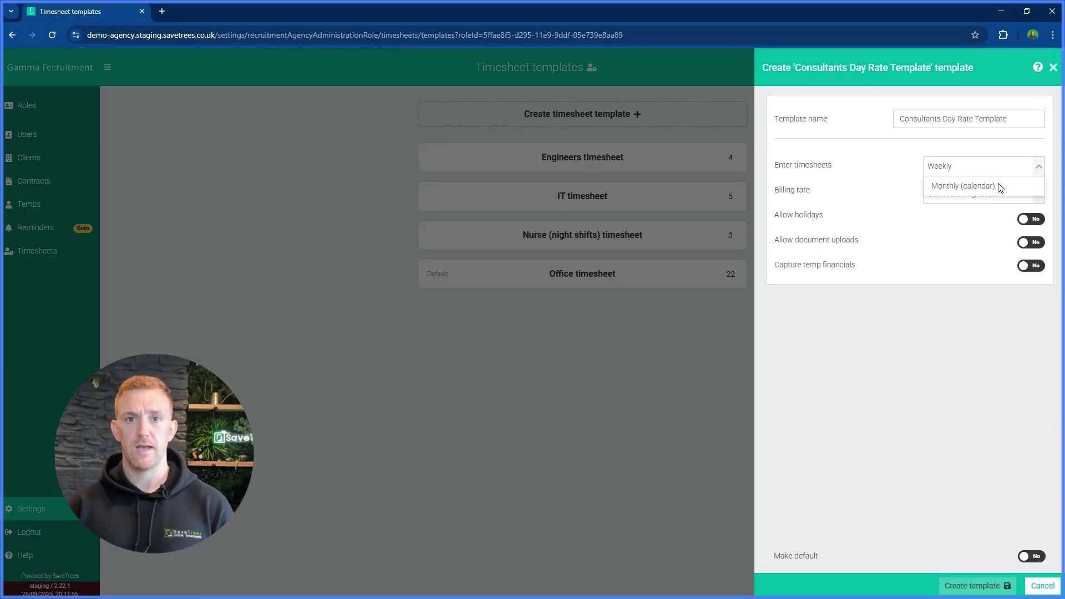
left_click(998, 184)
left_click(986, 202)
left_click(979, 212)
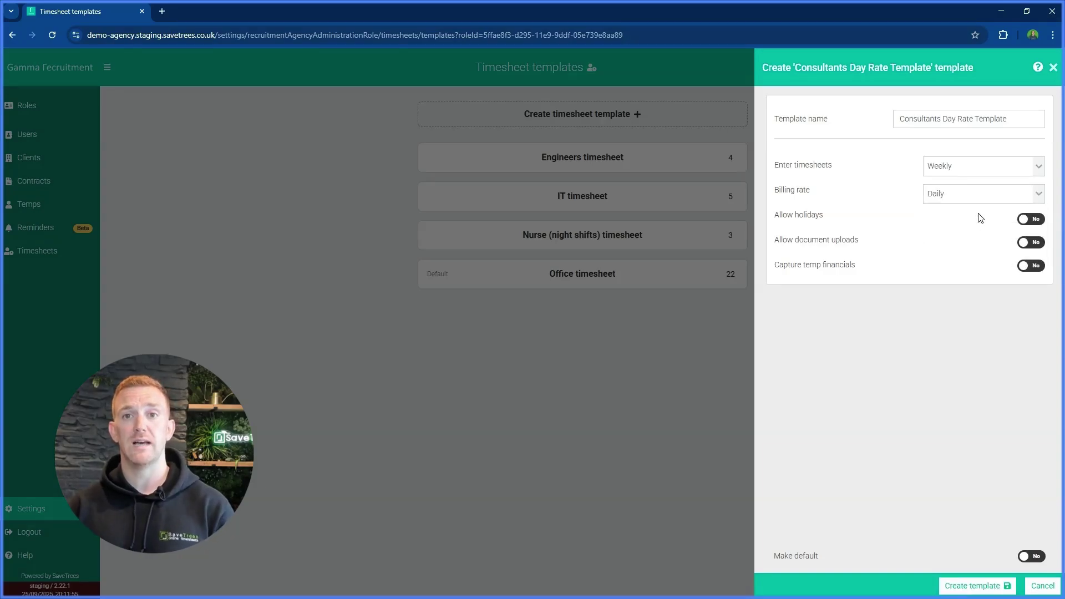
left_click(1034, 243)
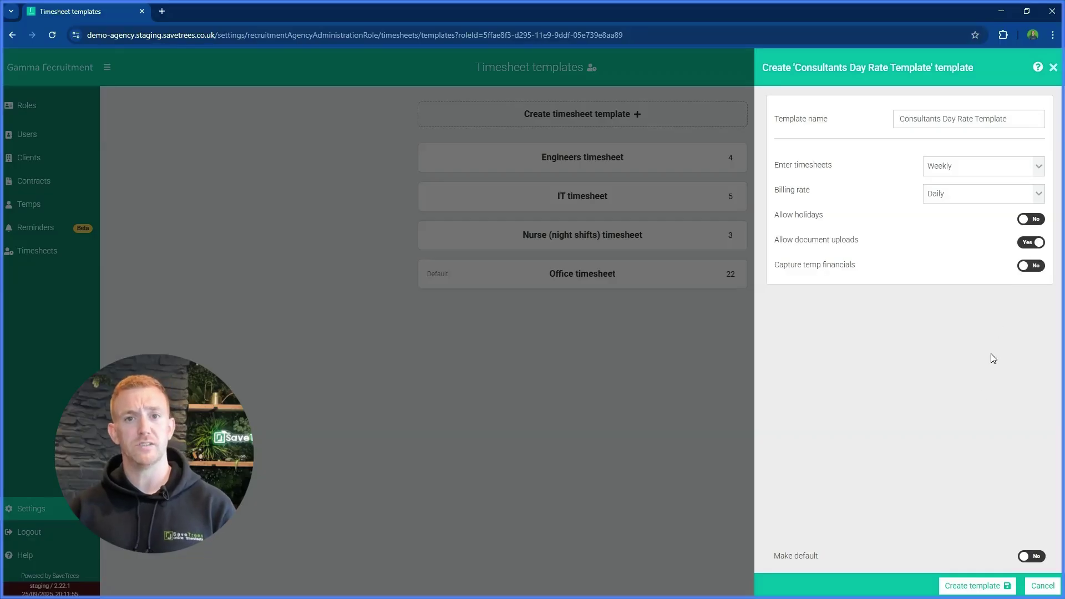
left_click(962, 592)
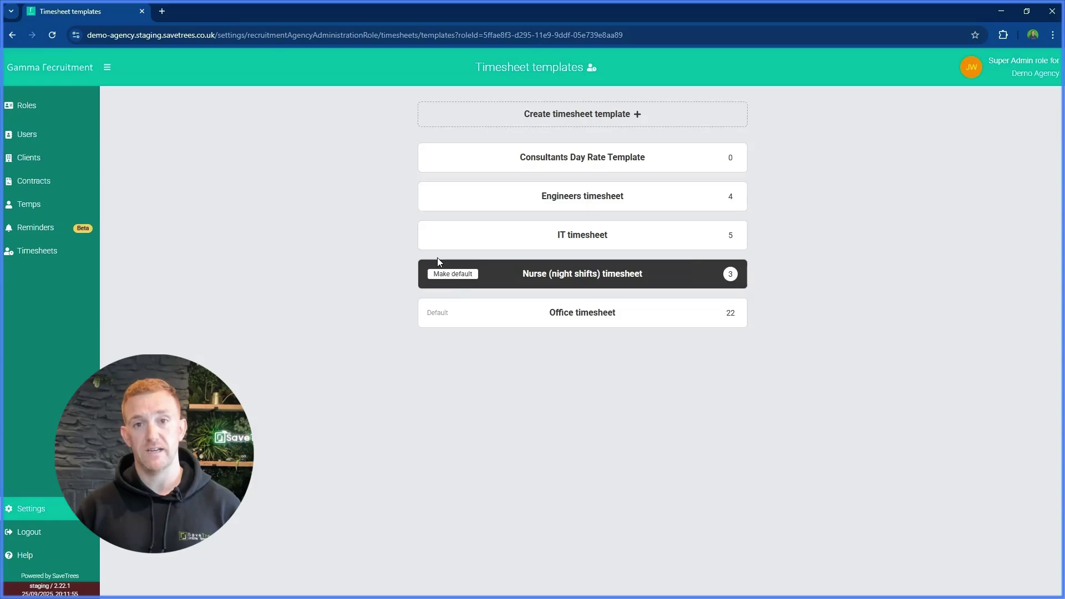
Make "IT timesheet" the default template, and switch the default to "Nurse (night shifts) timesheet"
left_click(442, 236)
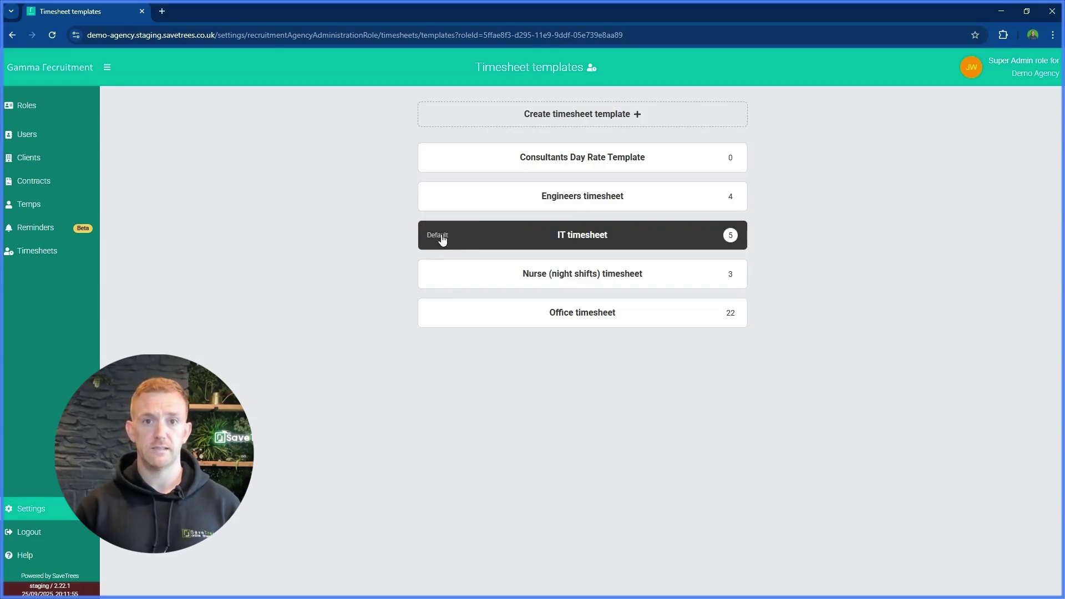
mouse_move(438, 280)
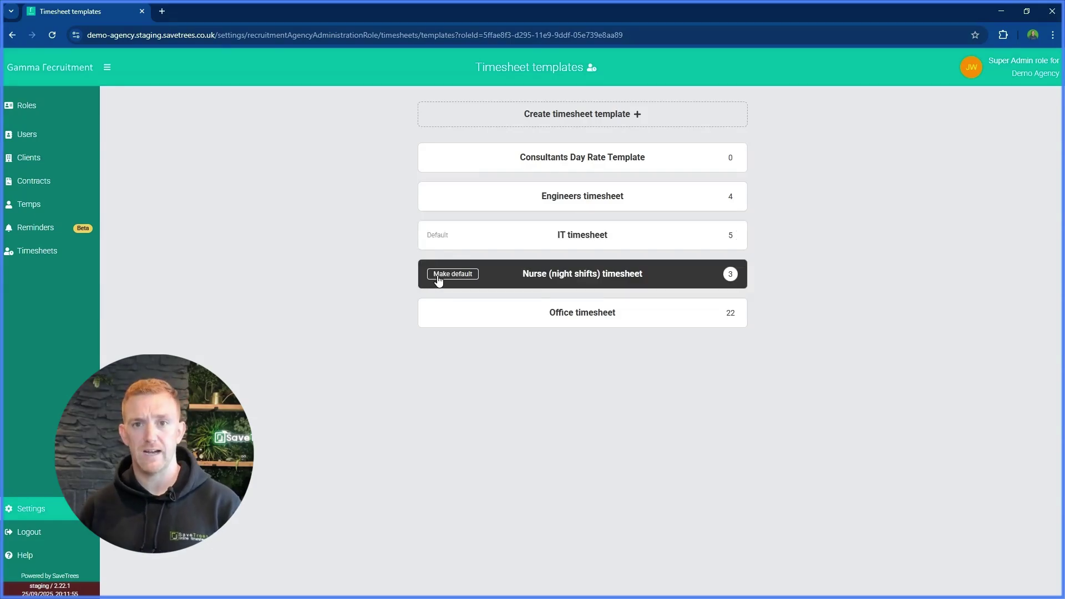
left_click(438, 278)
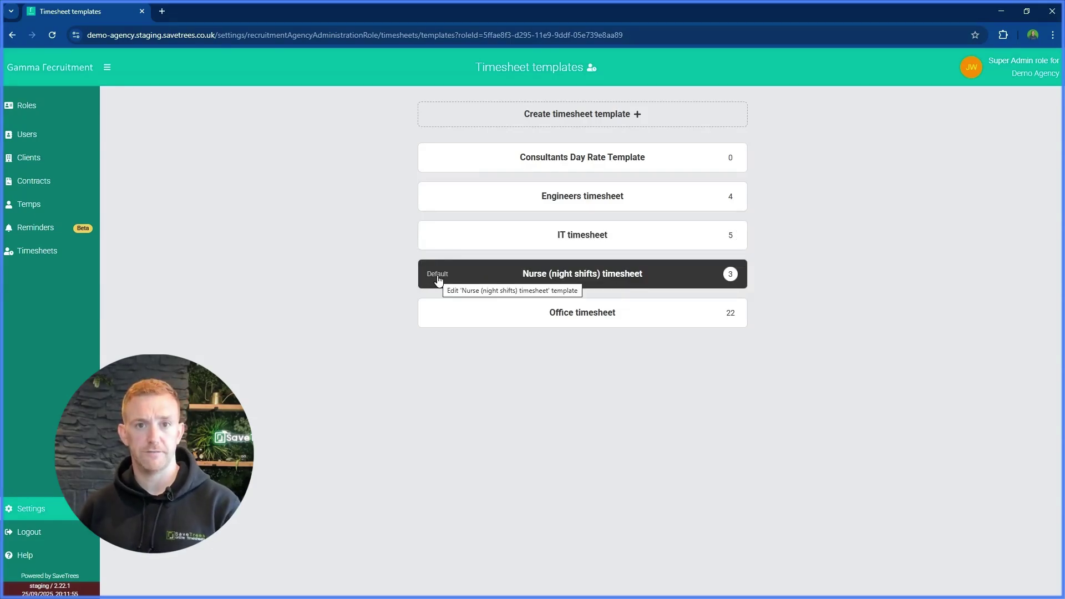
mouse_move(441, 205)
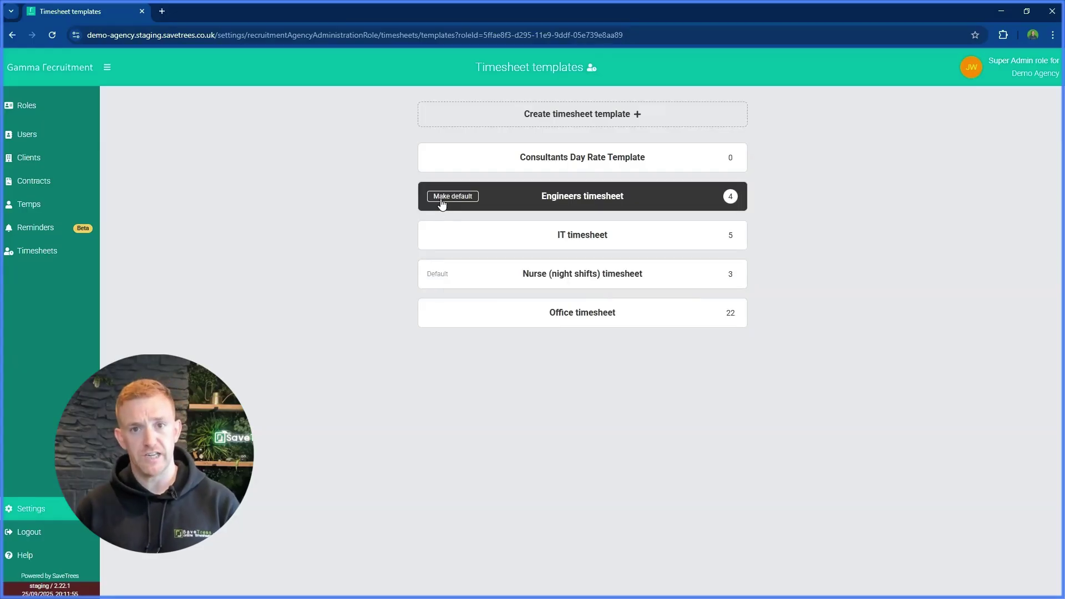
Make "Engineers timesheet" the default timesheet template
left_click(440, 201)
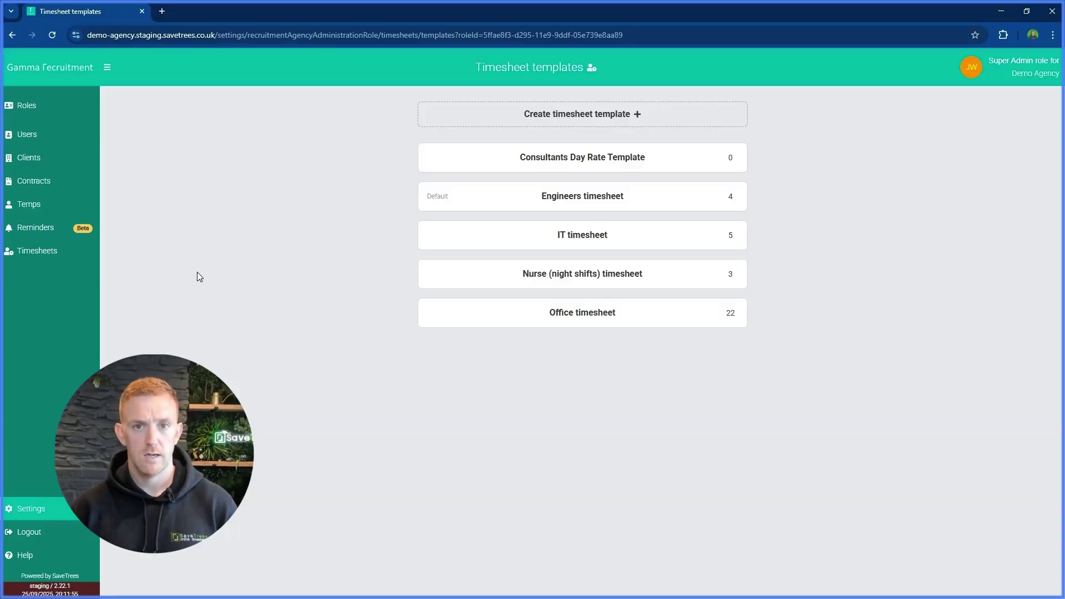
Start adding a temp to the "Accounts Assistant (Eden UK)" contract and choose "Office timesheet" as the temp's template
left_click(54, 209)
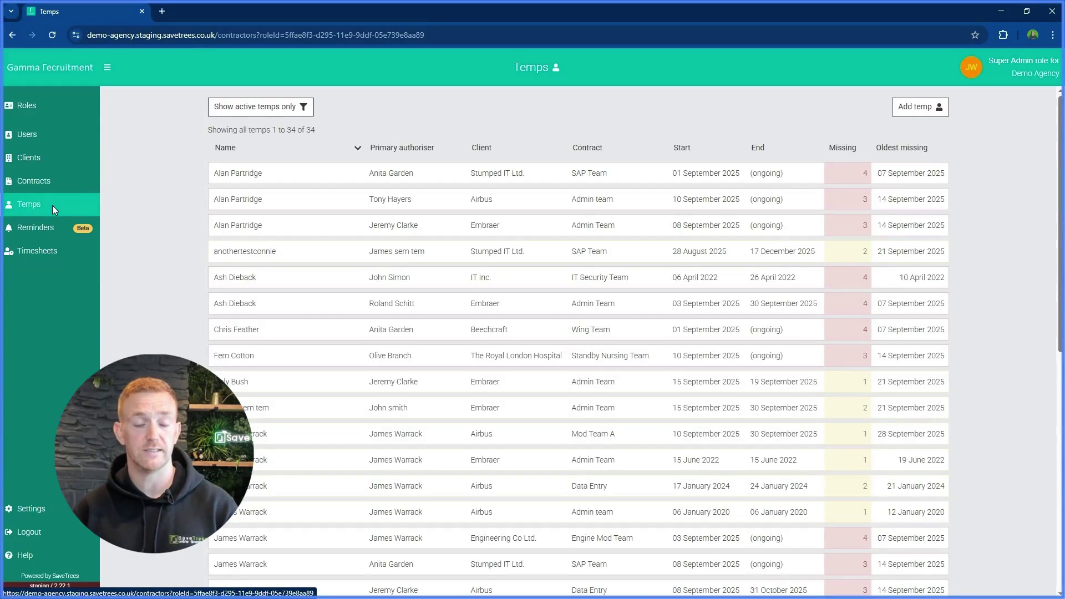
left_click(919, 106)
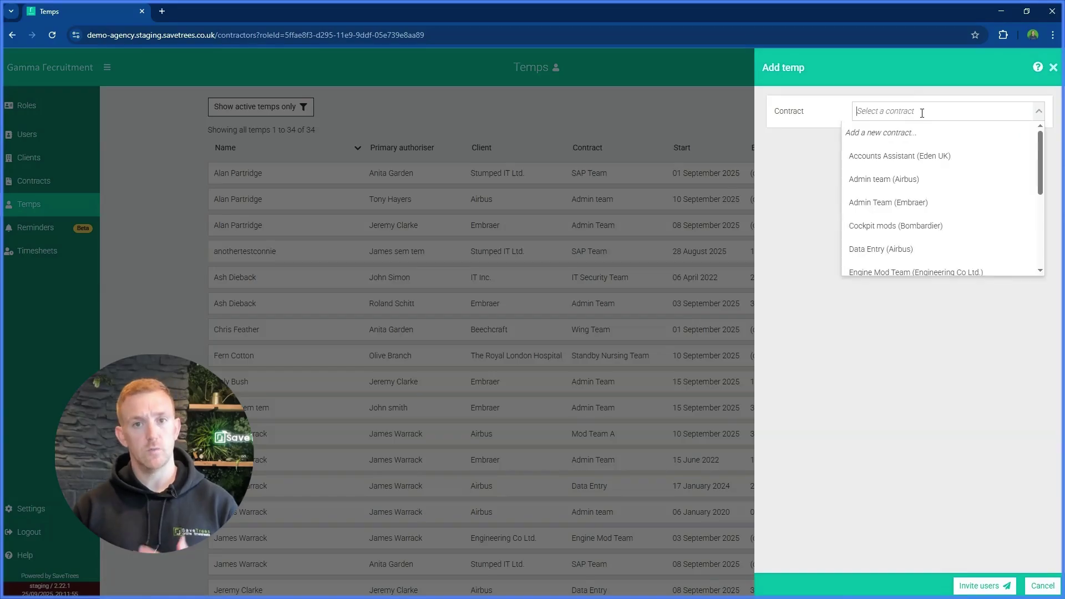
left_click(921, 161)
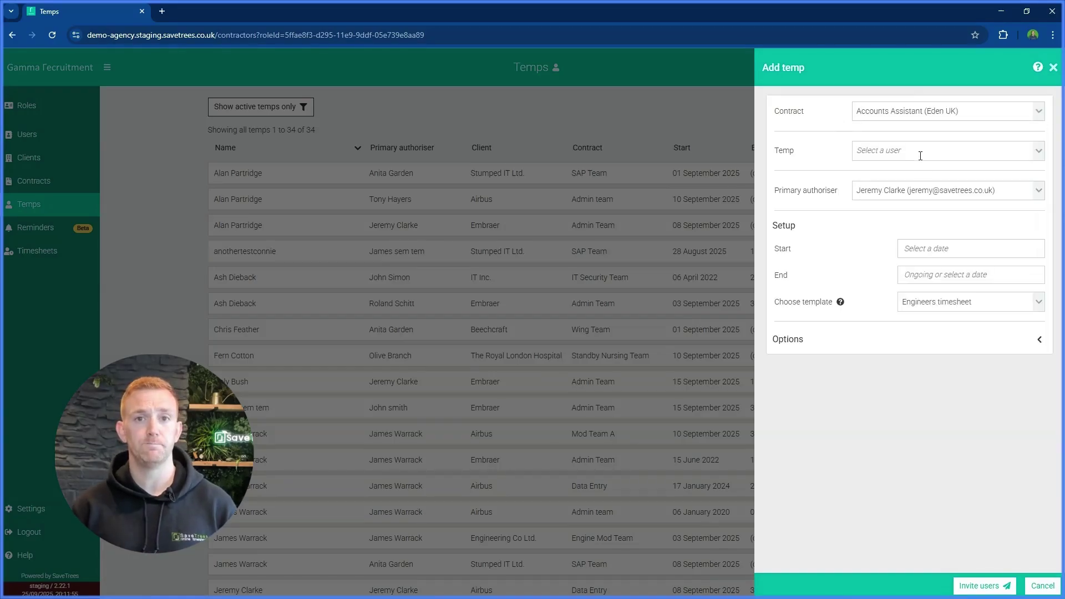
left_click(955, 307)
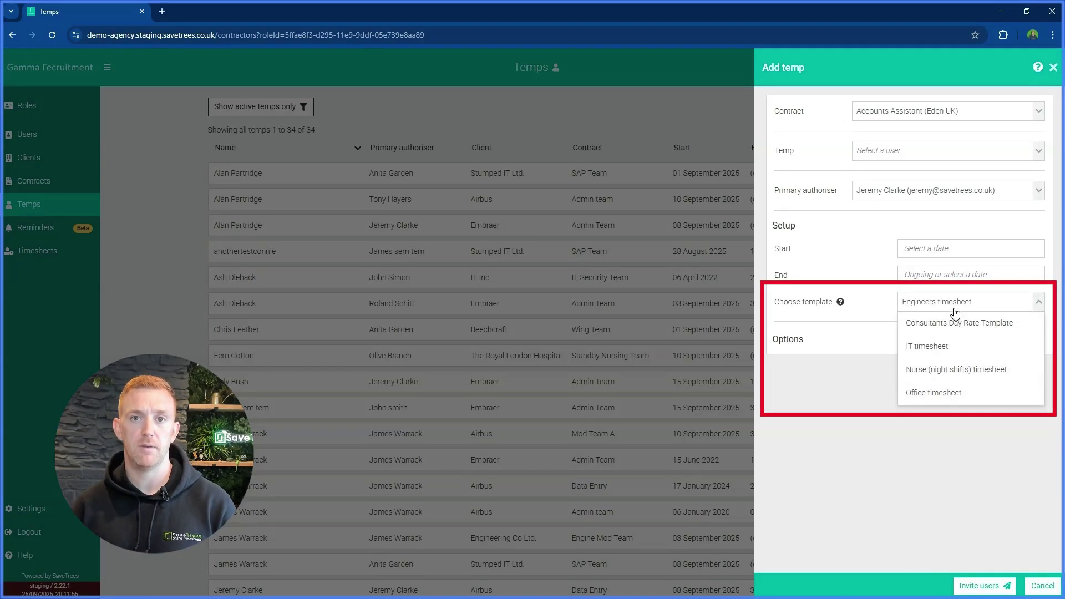
left_click(955, 393)
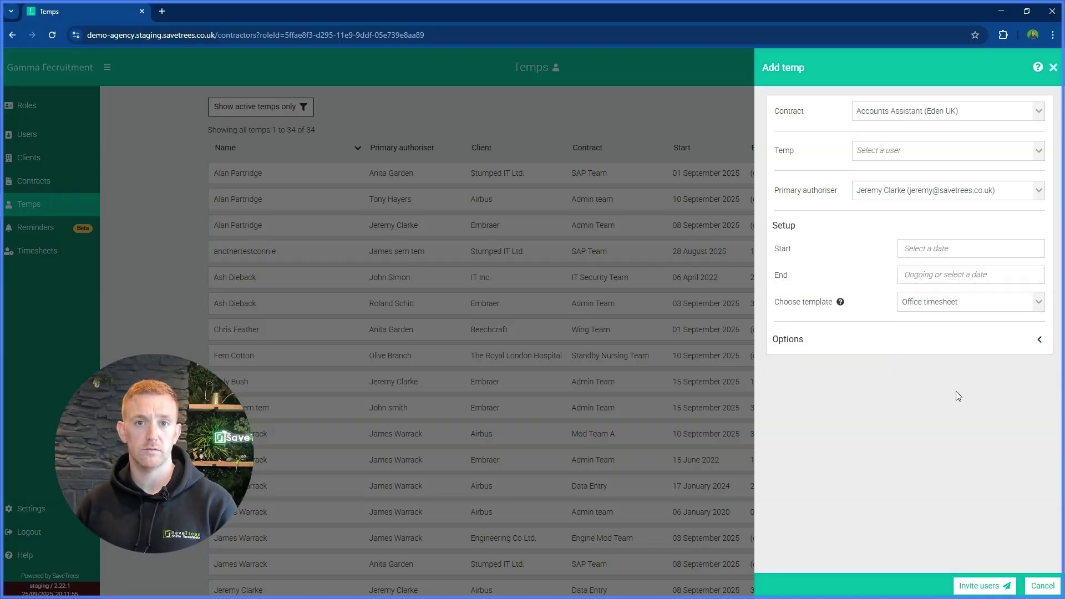